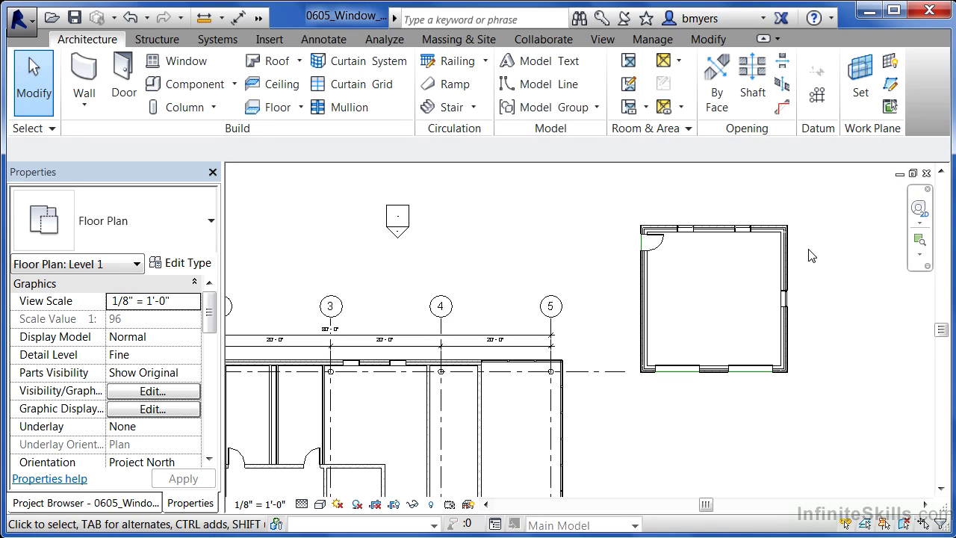
- Zoom in on the small building's top wall and its Double Hung windows
{"action": "scroll", "coordinate": [816, 219], "scroll_direction": "up", "scroll_amount": 1}
{"action": "scroll", "coordinate": [844, 255], "scroll_direction": "up", "scroll_amount": 1}
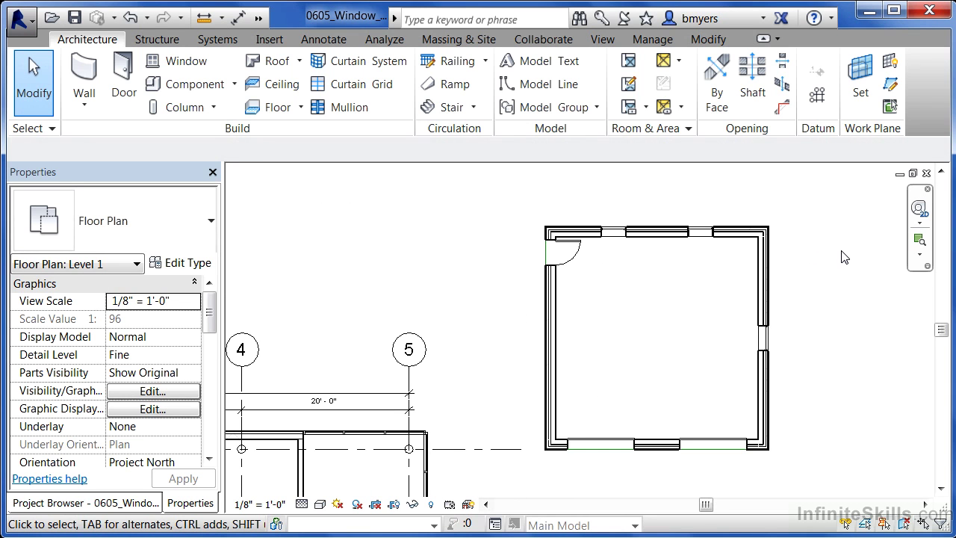
{"action": "scroll", "coordinate": [746, 222], "scroll_direction": "up", "scroll_amount": 2}
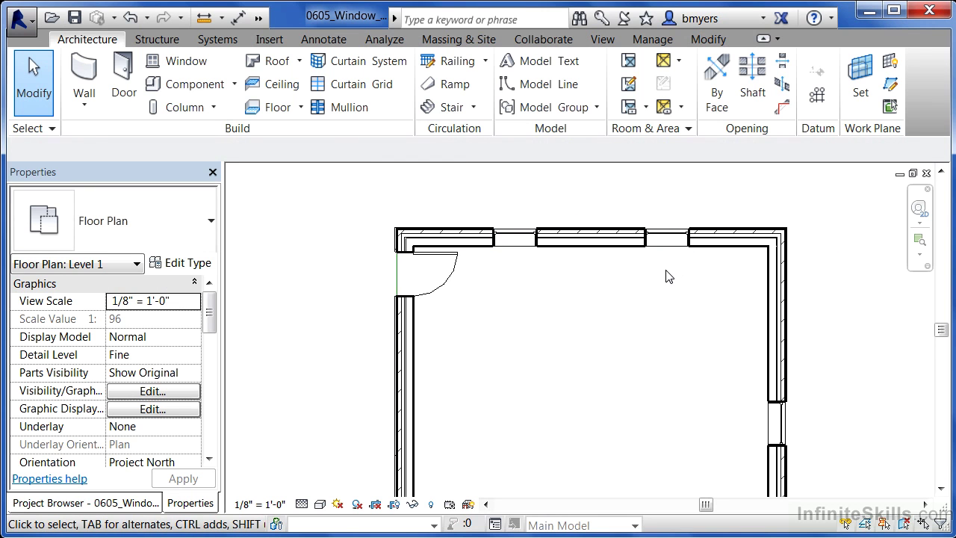
- Start an Aligned dimension with its placement reference set to Wall faces
{"action": "left_click", "coordinate": [325, 41]}
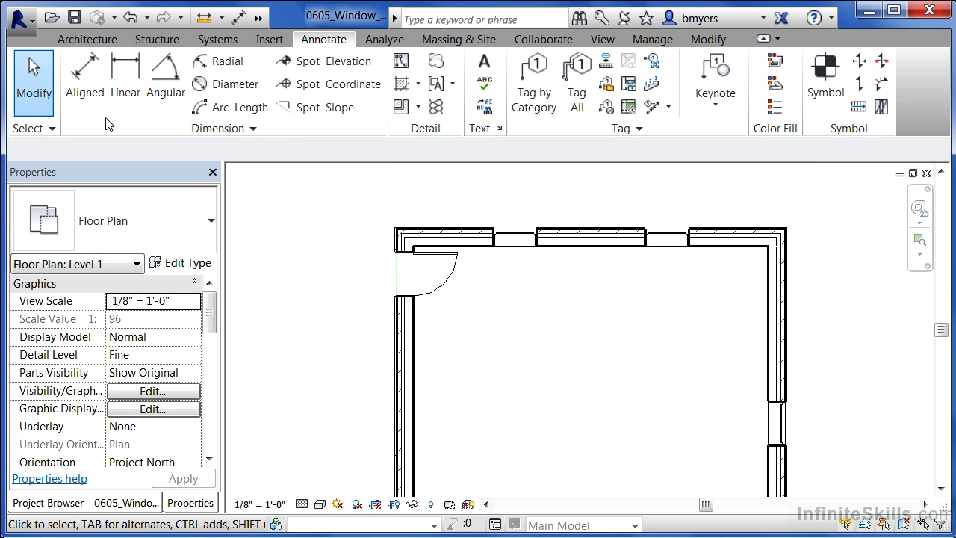
{"action": "left_click", "coordinate": [87, 83]}
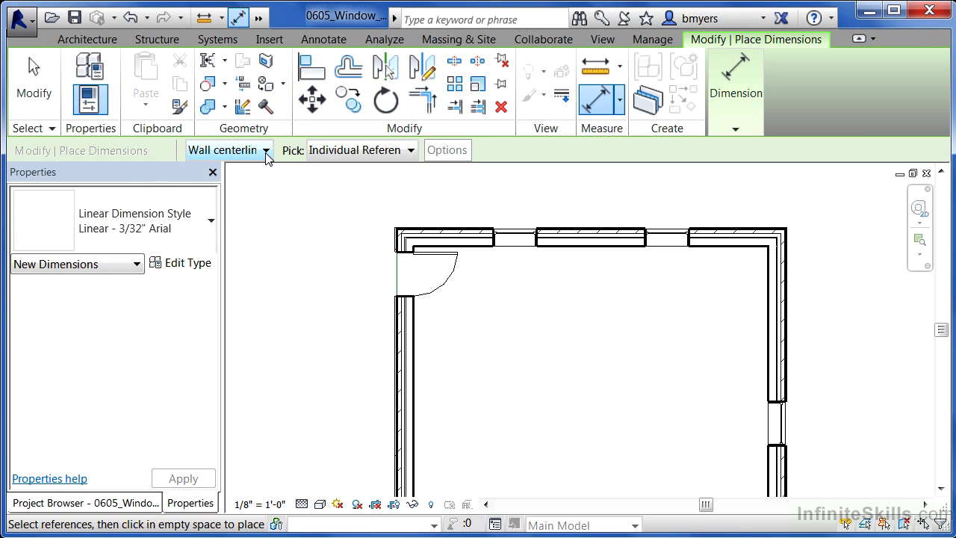
{"action": "left_click", "coordinate": [266, 151]}
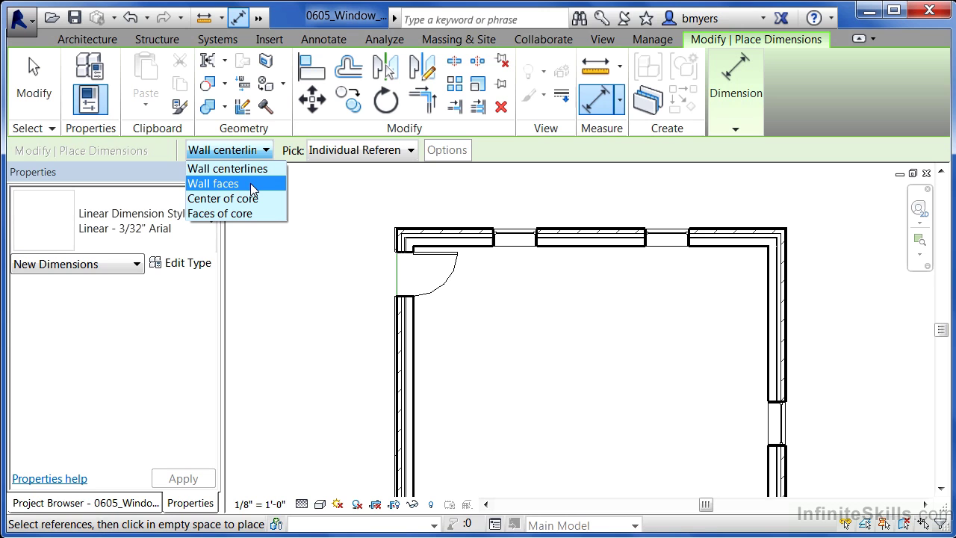
{"action": "left_click", "coordinate": [252, 186]}
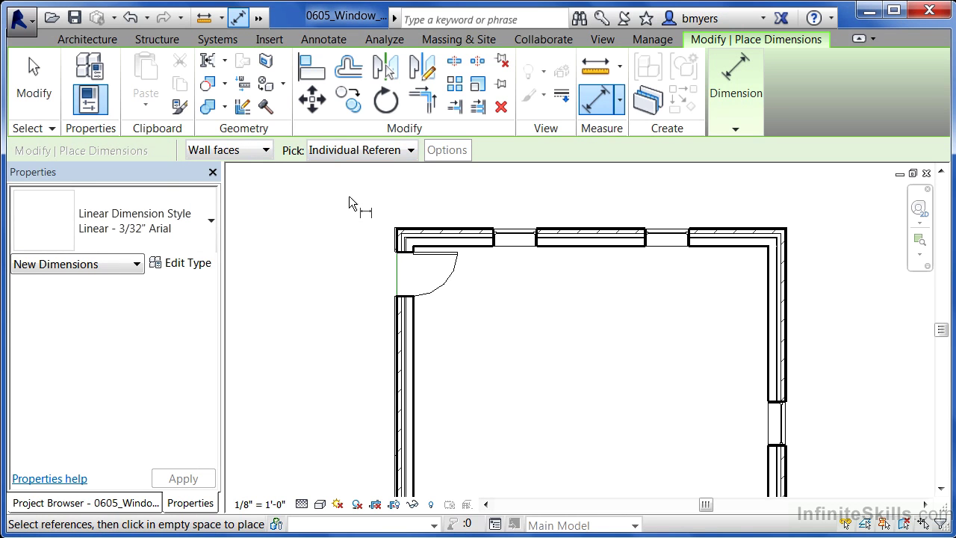
- Dimension the top wall face to face through the window edges: 8' - 0 15/16", 10' - 4 5/8", 8' - 0 15/16"
{"action": "middle_click_drag", "start_coordinate": [602, 179], "coordinate": [590, 273]}
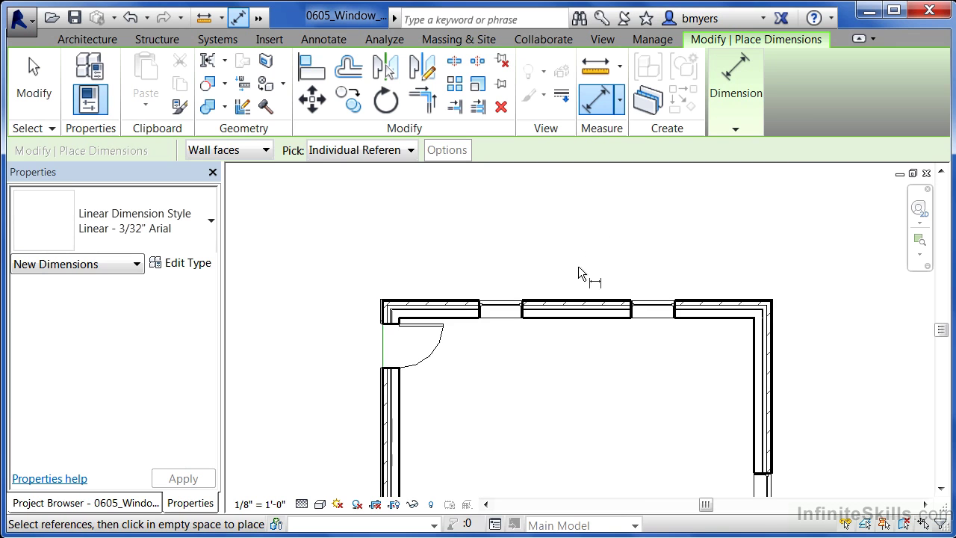
{"action": "scroll", "coordinate": [553, 276], "scroll_direction": "up", "scroll_amount": 3}
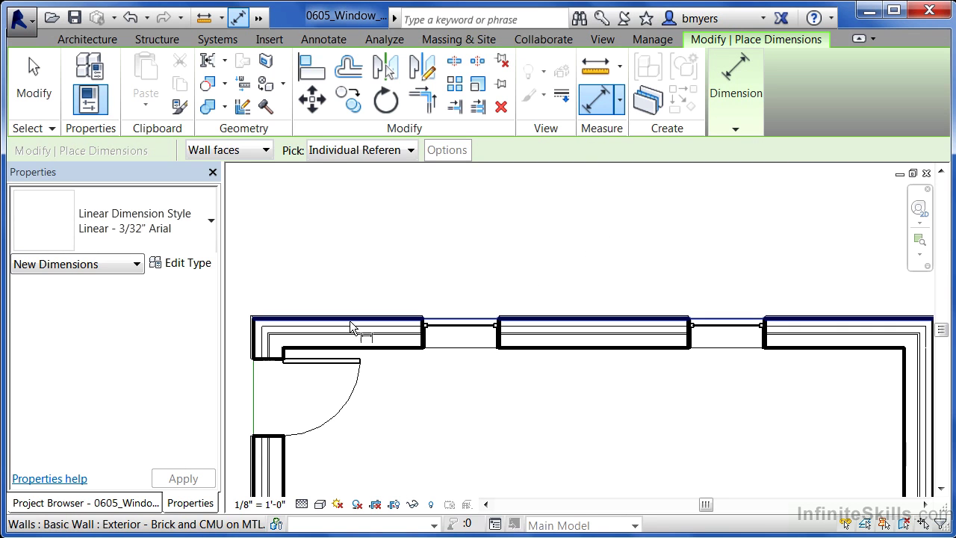
{"action": "left_click", "coordinate": [257, 344]}
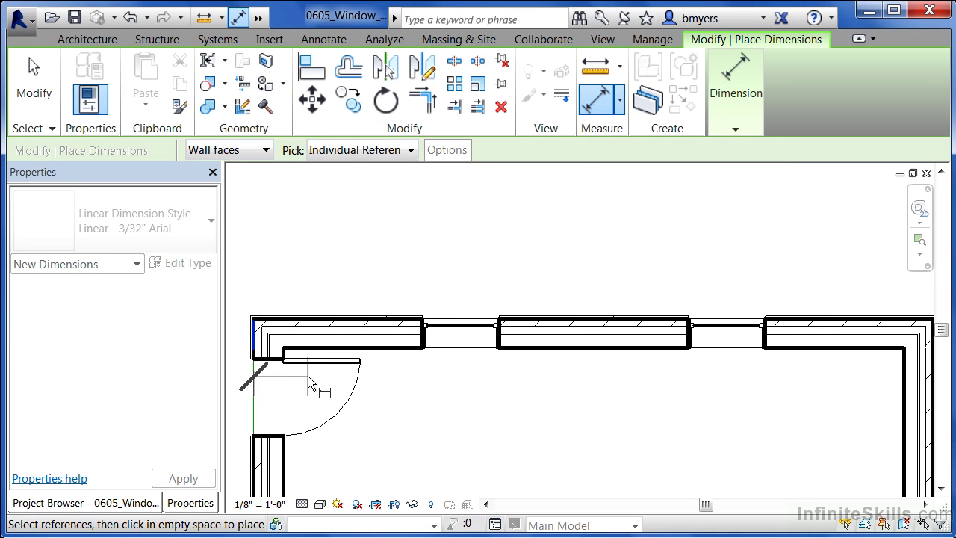
{"action": "left_click", "coordinate": [463, 336]}
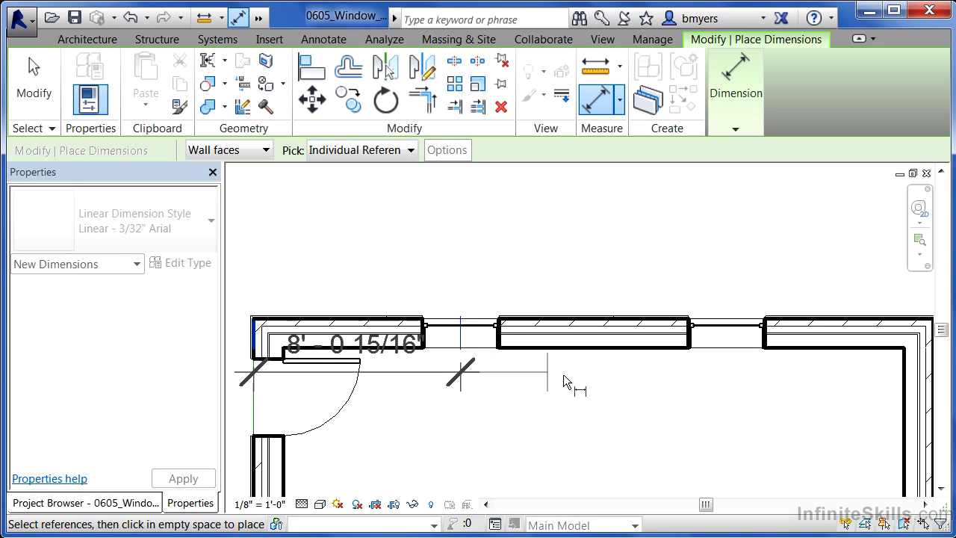
{"action": "left_click", "coordinate": [727, 329]}
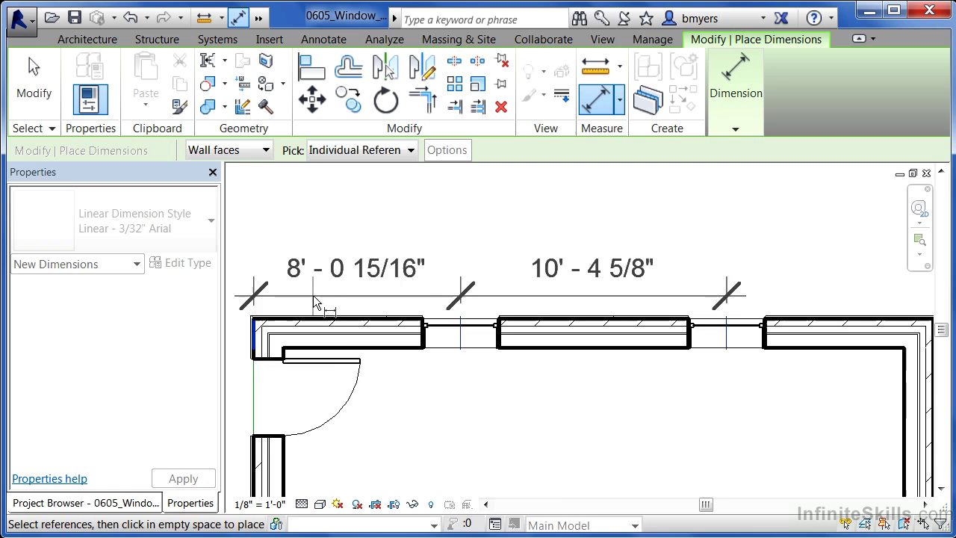
{"action": "scroll", "coordinate": [314, 295], "scroll_direction": "down", "scroll_amount": 2}
{"action": "scroll", "coordinate": [756, 303], "scroll_direction": "up", "scroll_amount": 1}
{"action": "scroll", "coordinate": [739, 319], "scroll_direction": "up", "scroll_amount": 1}
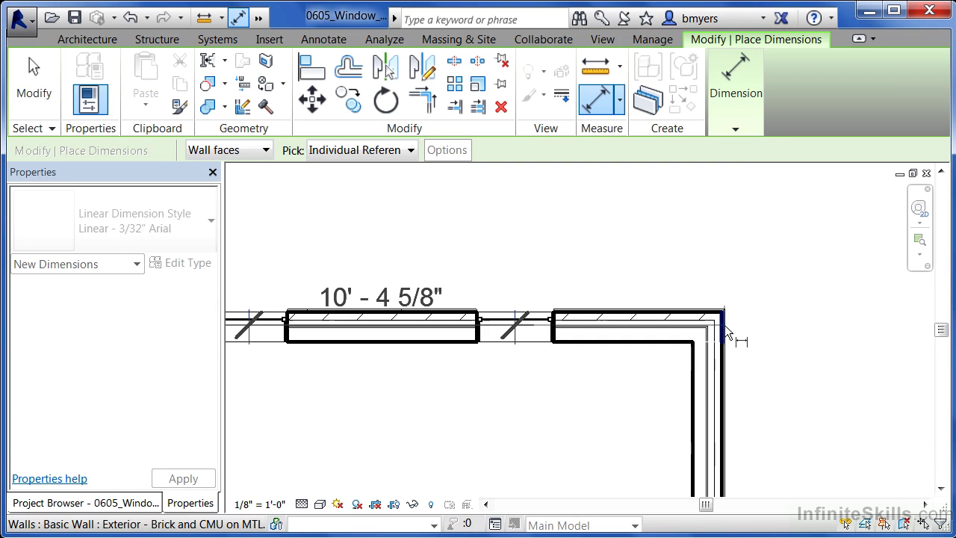
{"action": "left_click", "coordinate": [723, 330]}
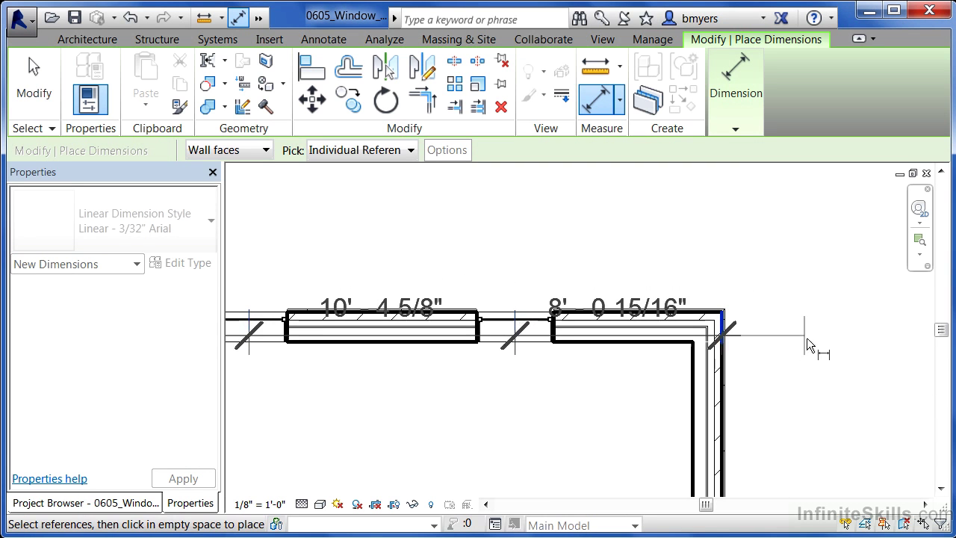
{"action": "scroll", "coordinate": [810, 334], "scroll_direction": "down", "scroll_amount": 2}
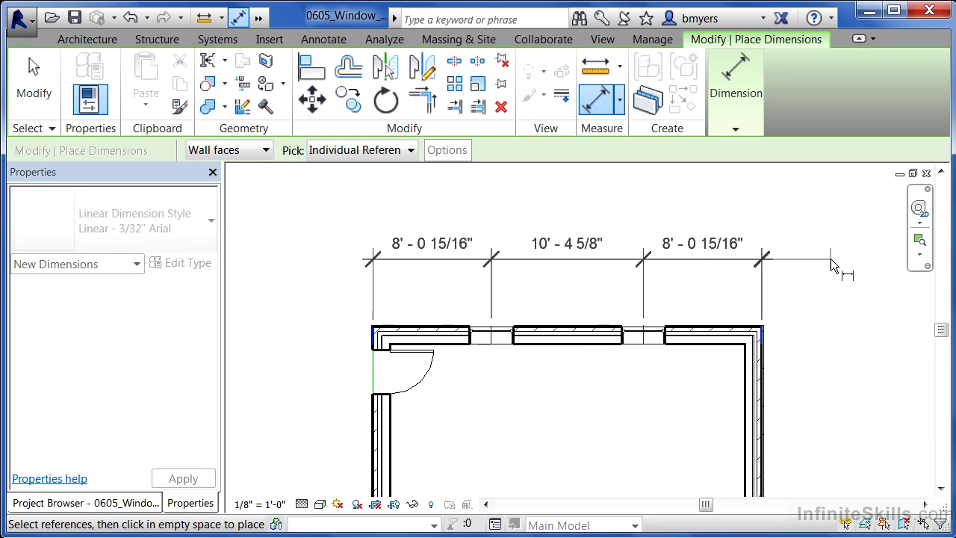
{"action": "left_click", "coordinate": [831, 258]}
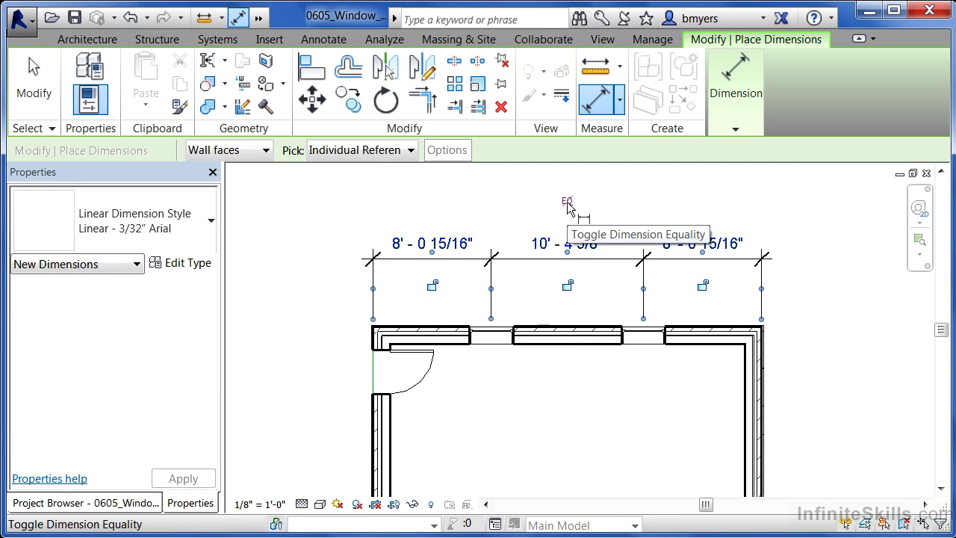
- Set the top wall's dimension string to EQ and exit the dimension tool
{"action": "left_click", "coordinate": [567, 203]}
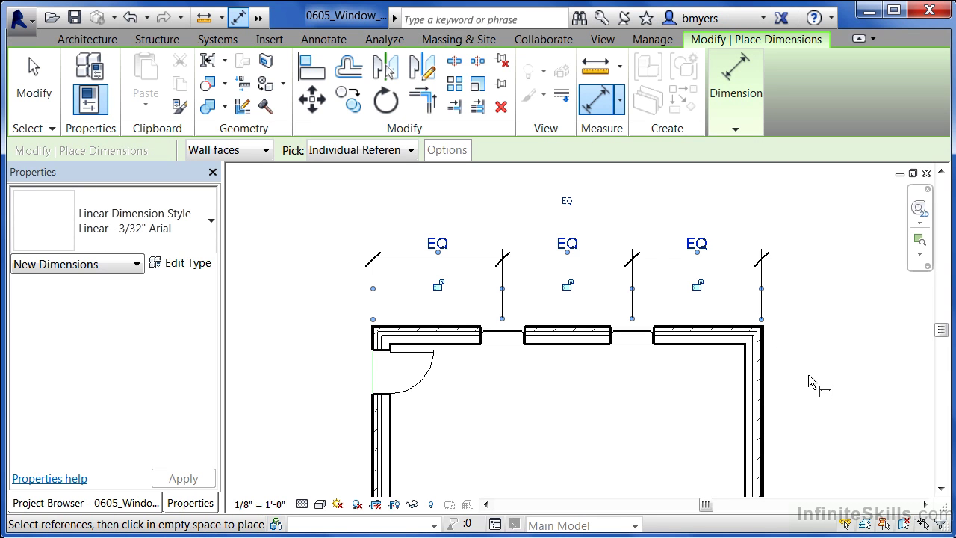
{"action": "key", "text": "Escape"}
{"action": "key", "text": "Escape"}
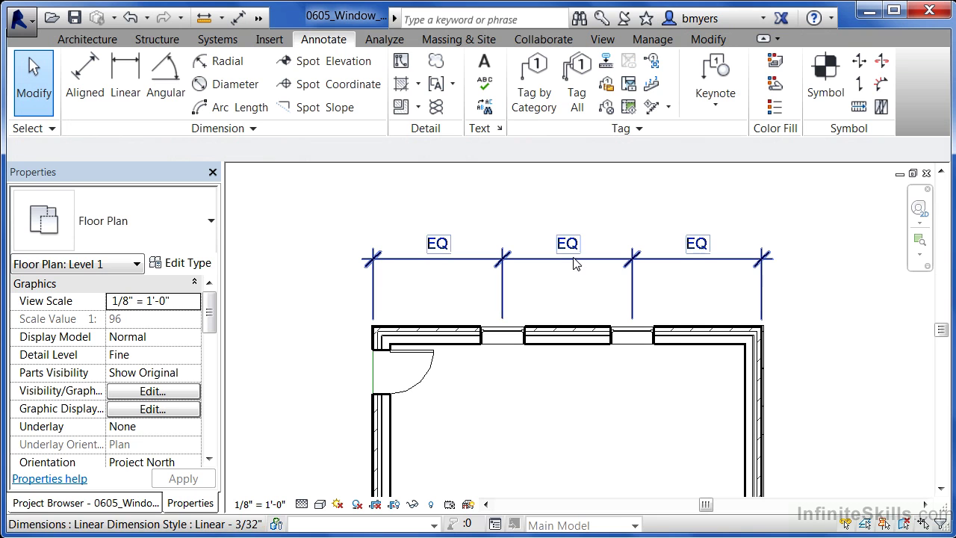
- Set the dimension's Equality Display to Value, showing 8' - 10 5/32" per segment
{"action": "left_click", "coordinate": [561, 263]}
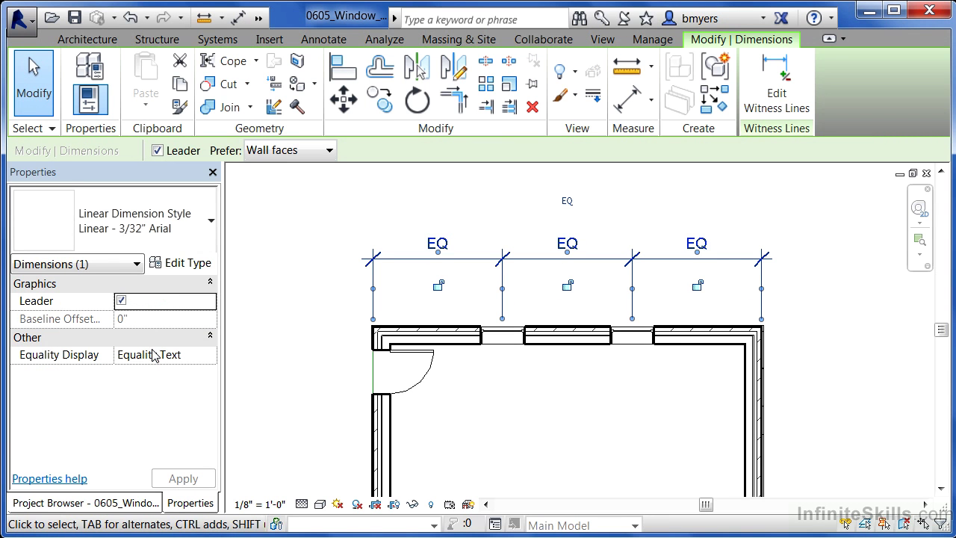
{"action": "left_click", "coordinate": [194, 356]}
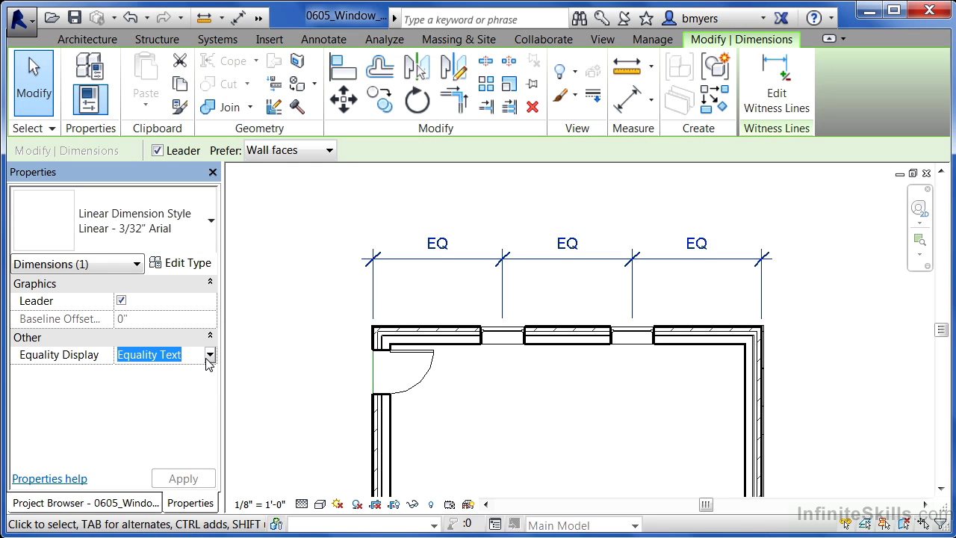
{"action": "left_click", "coordinate": [210, 356]}
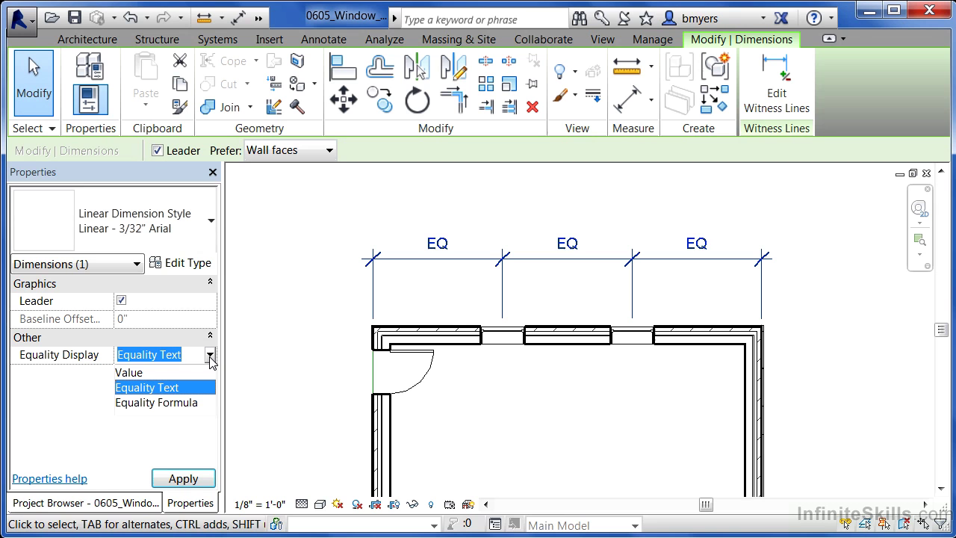
{"action": "left_click", "coordinate": [130, 373]}
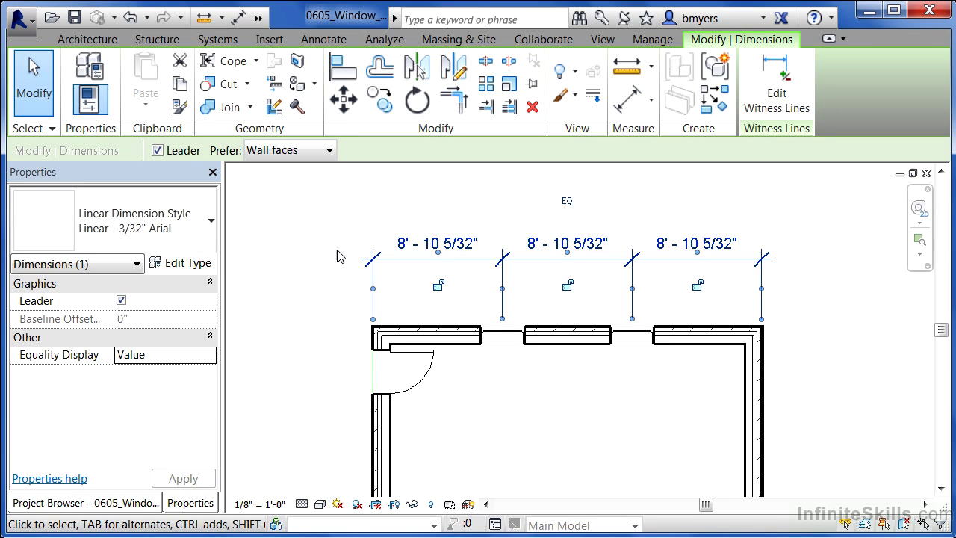
{"action": "left_click", "coordinate": [451, 202]}
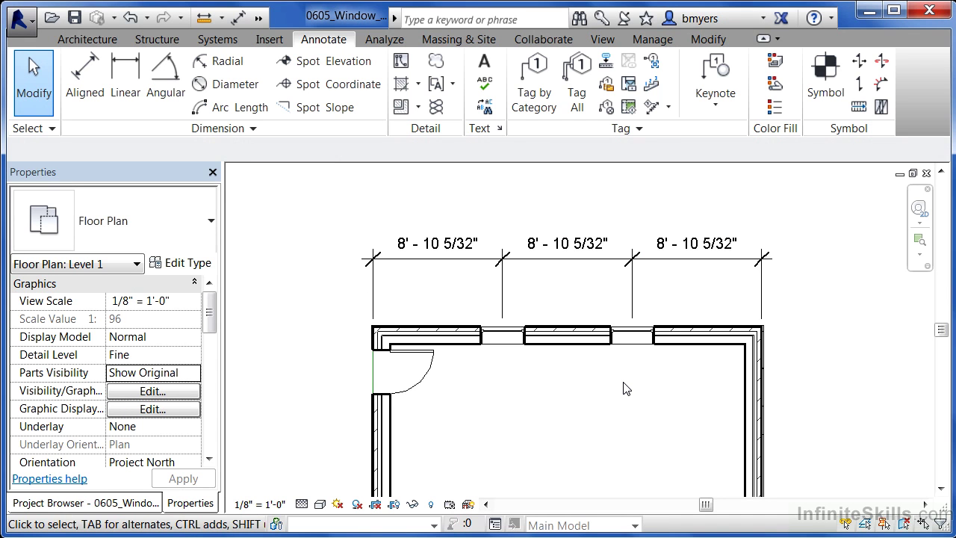
- Delete the top wall's dimension string while keeping the windows' equality constraint
{"action": "left_click", "coordinate": [455, 264]}
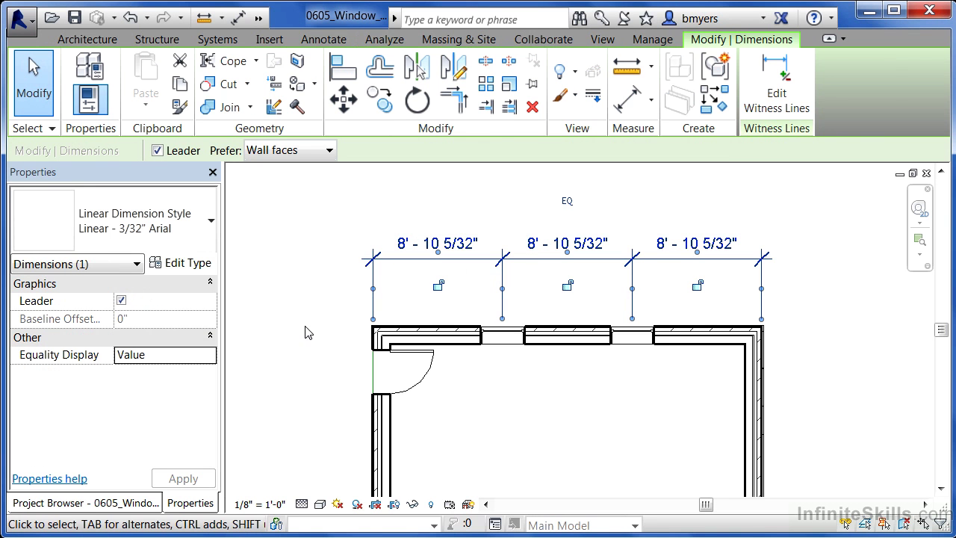
{"action": "key", "text": "Delete"}
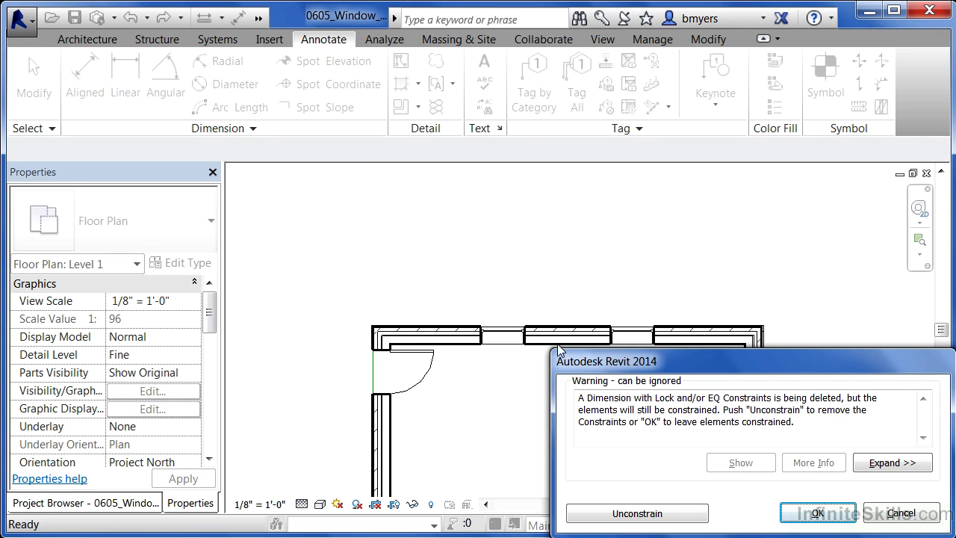
{"action": "left_click", "coordinate": [814, 513]}
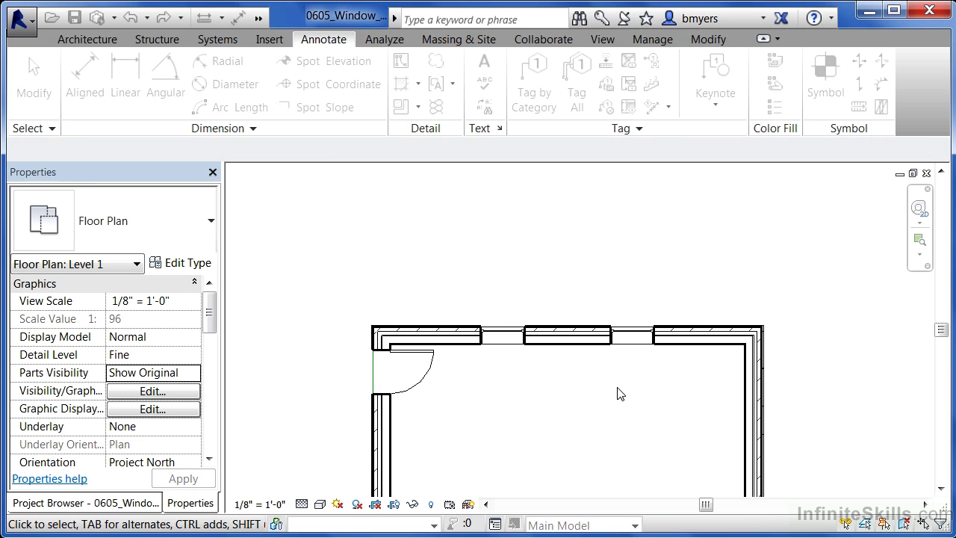
- Shift the right exterior wall right, then left and back, confirming the windows stay evenly spaced
{"action": "left_click", "coordinate": [752, 396]}
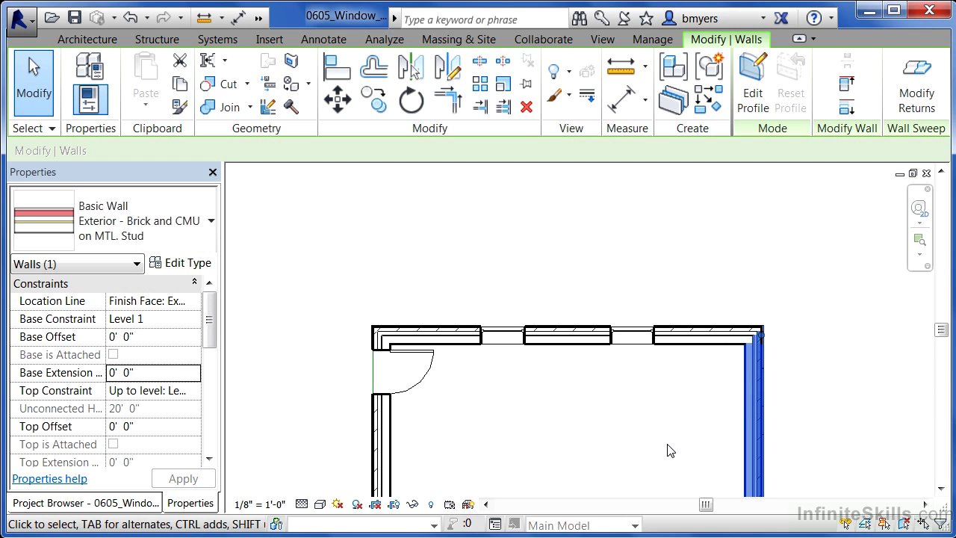
{"action": "key", "text": "Right"}
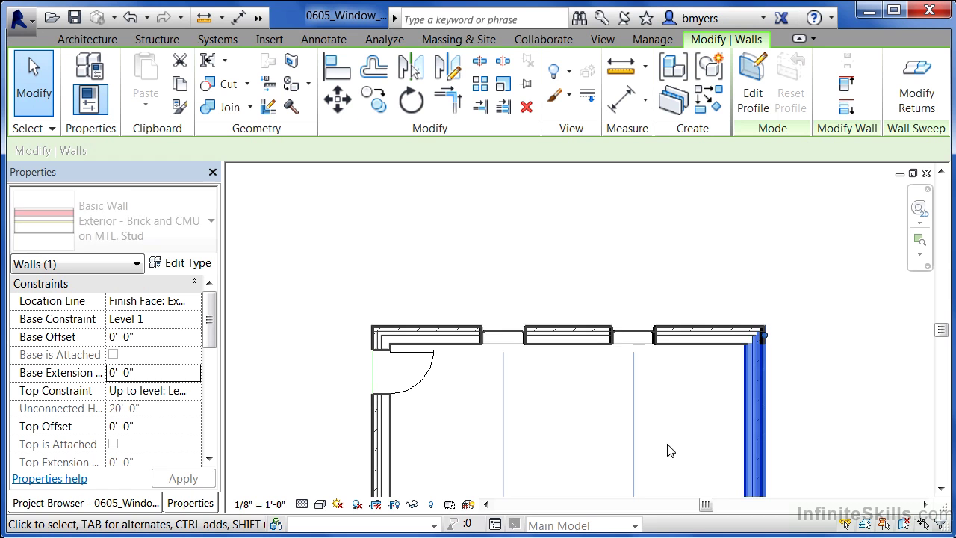
{"action": "key", "text": "Right"}
{"action": "key", "text": "Right"}
{"action": "key", "text": "Right"}
{"action": "key", "text": "Right"}
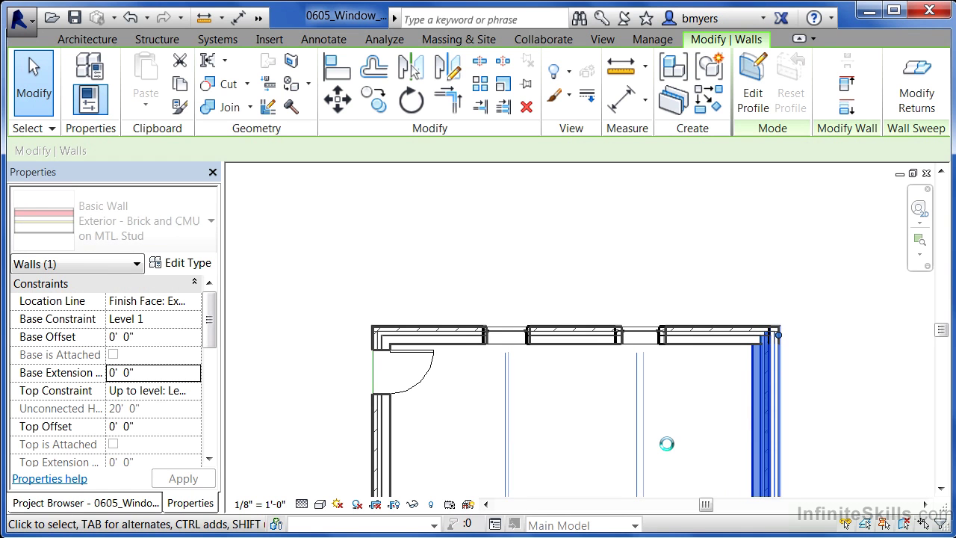
{"action": "key", "text": "Right"}
{"action": "key", "text": "Right"}
{"action": "key", "text": "Right"}
{"action": "key", "text": "Right"}
{"action": "key", "text": "Right"}
{"action": "key", "text": "Right"}
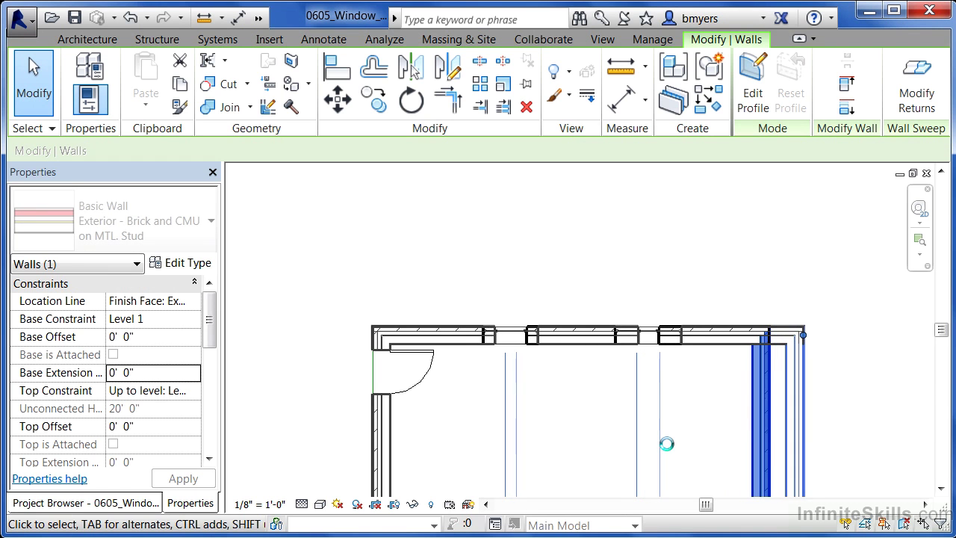
{"action": "key", "text": "Right"}
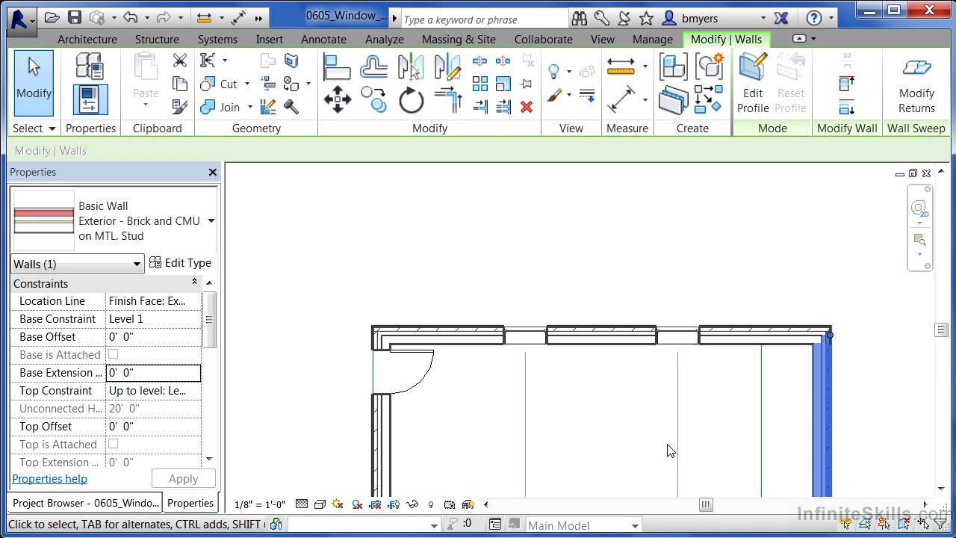
{"action": "key", "text": "Left"}
{"action": "key", "text": "Left"}
{"action": "key", "text": "Left"}
{"action": "key", "text": "Left"}
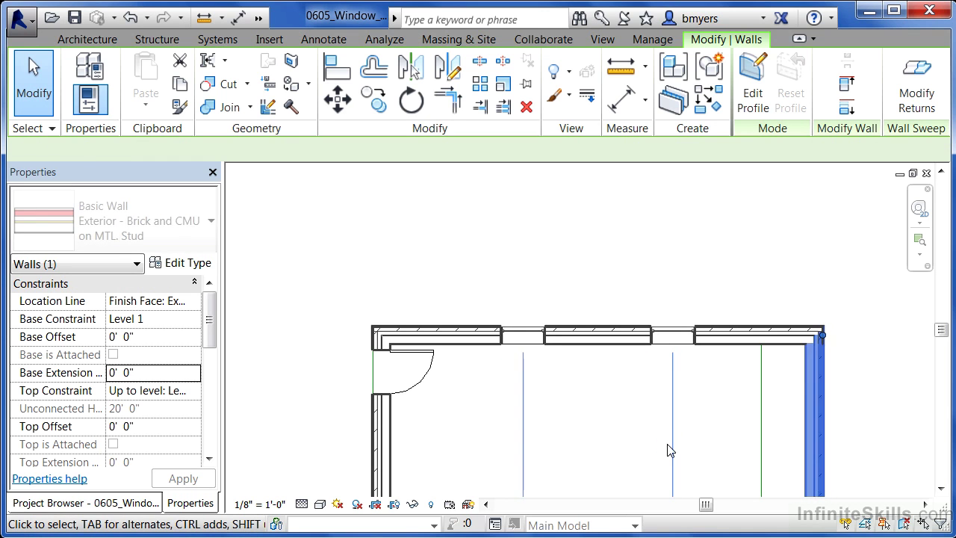
{"action": "key", "text": "Left"}
{"action": "key", "text": "Left"}
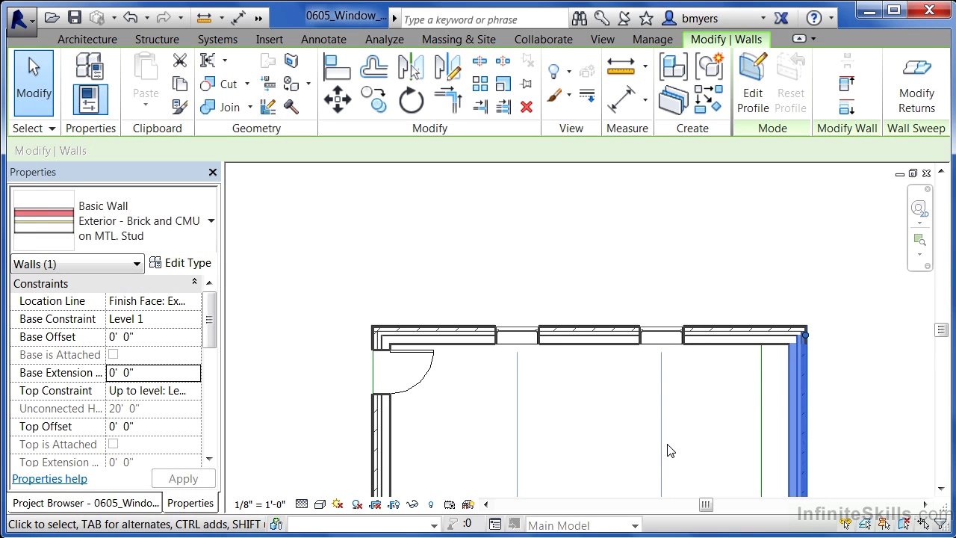
{"action": "key", "text": "Left"}
{"action": "key", "text": "Left"}
{"action": "key", "text": "Left"}
{"action": "key", "text": "Left"}
{"action": "key", "text": "Left"}
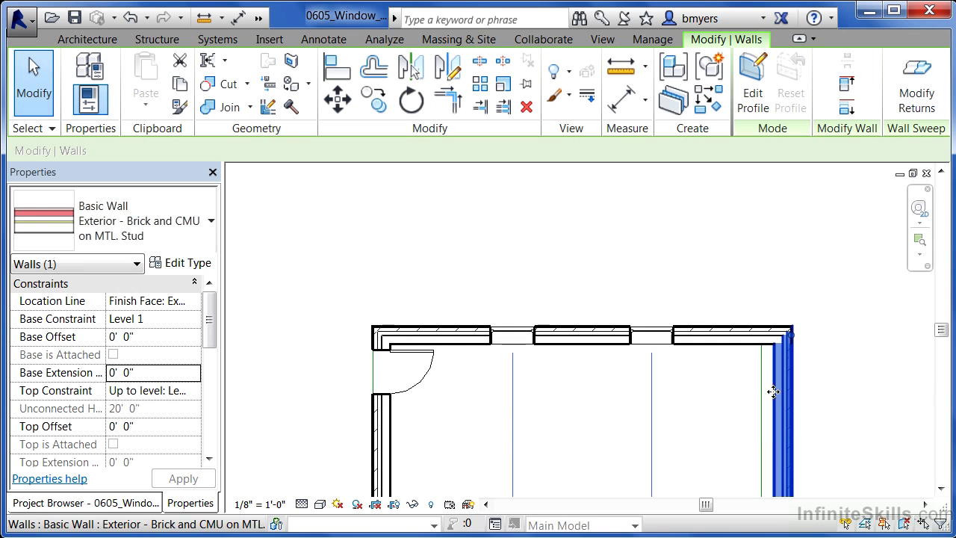
{"action": "left_click_drag", "start_coordinate": [772, 388], "coordinate": [762, 388]}
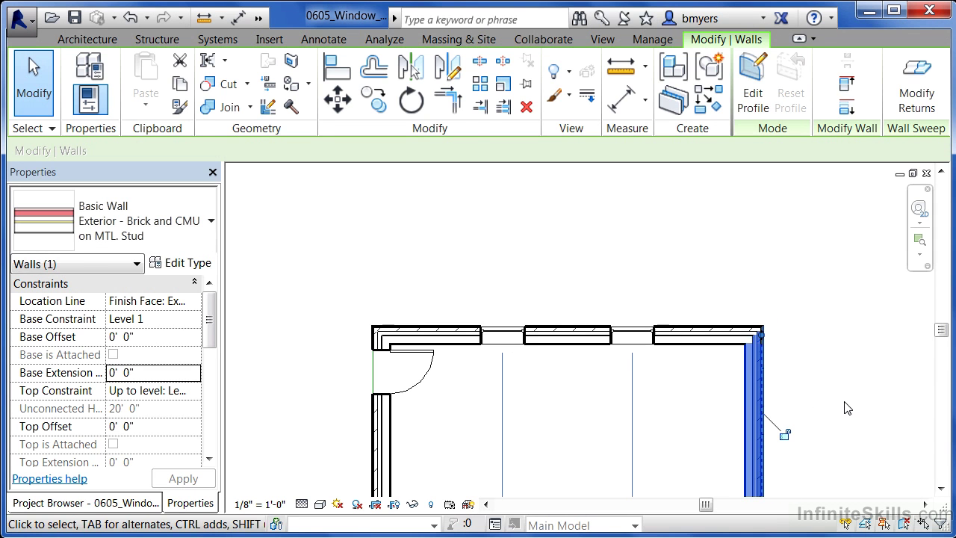
{"action": "key", "text": "Escape"}
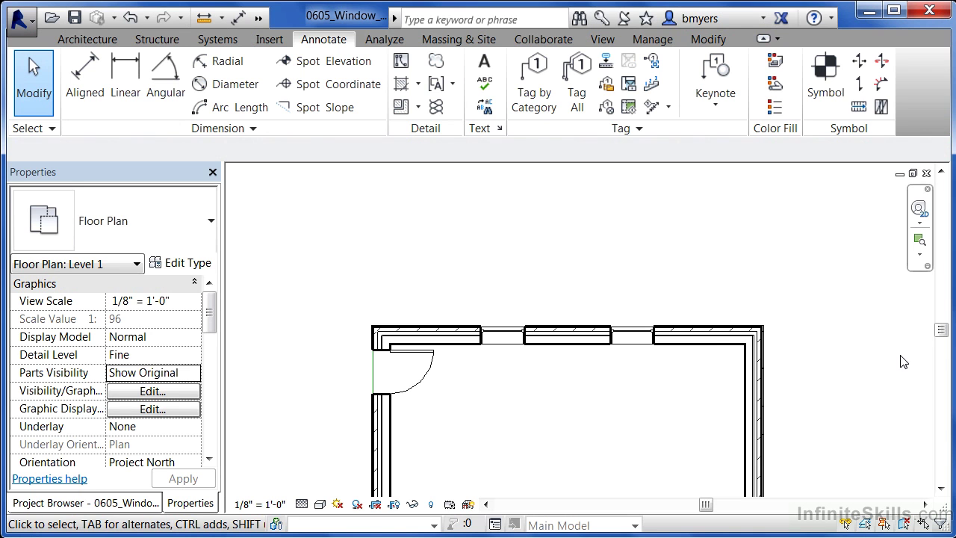
- Zoom out and pan to the room between grids 3 and 4, framing its two windows
{"action": "scroll", "coordinate": [845, 338], "scroll_direction": "down", "scroll_amount": 2}
{"action": "scroll", "coordinate": [845, 338], "scroll_direction": "down", "scroll_amount": 2}
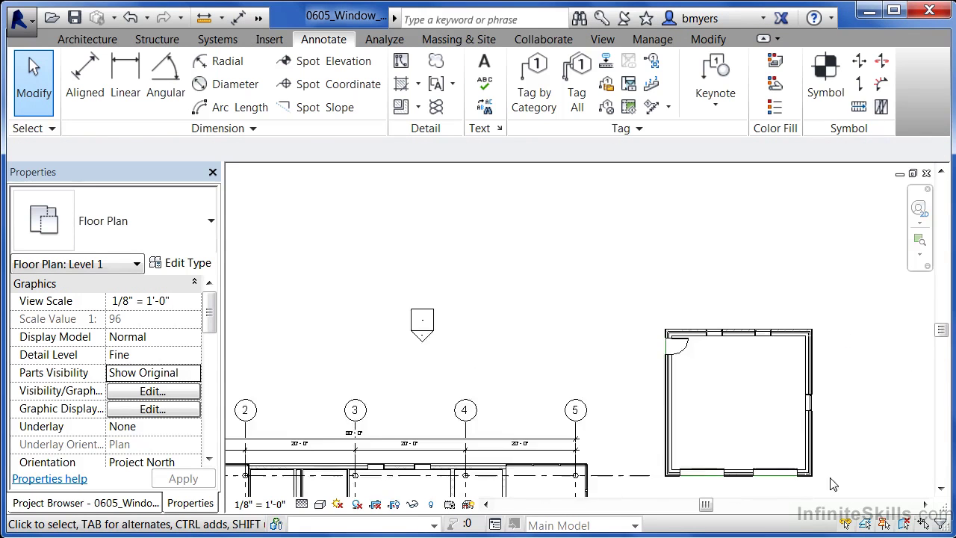
{"action": "scroll", "coordinate": [822, 351], "scroll_direction": "up", "scroll_amount": 1}
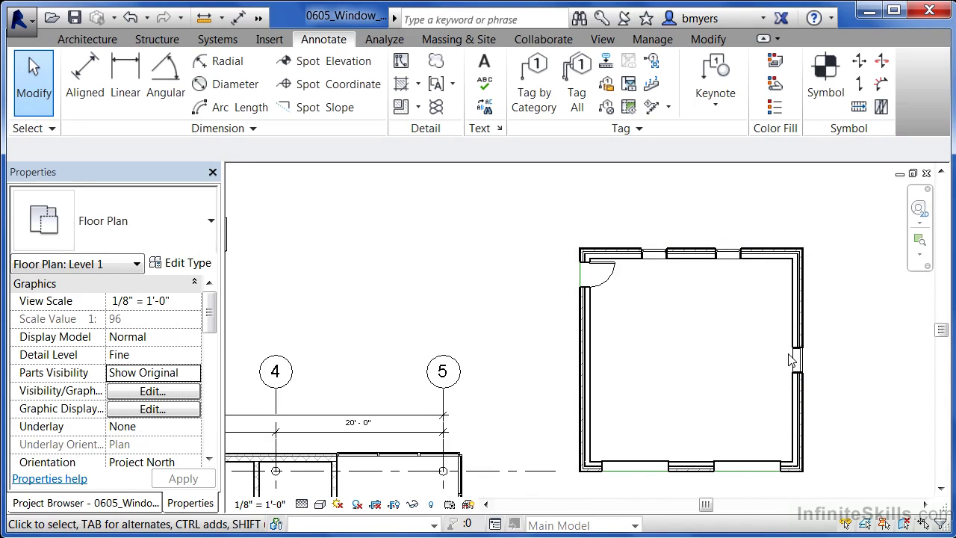
{"action": "middle_click_drag", "start_coordinate": [508, 416], "coordinate": [765, 340]}
{"action": "scroll", "coordinate": [394, 407], "scroll_direction": "up", "scroll_amount": 4}
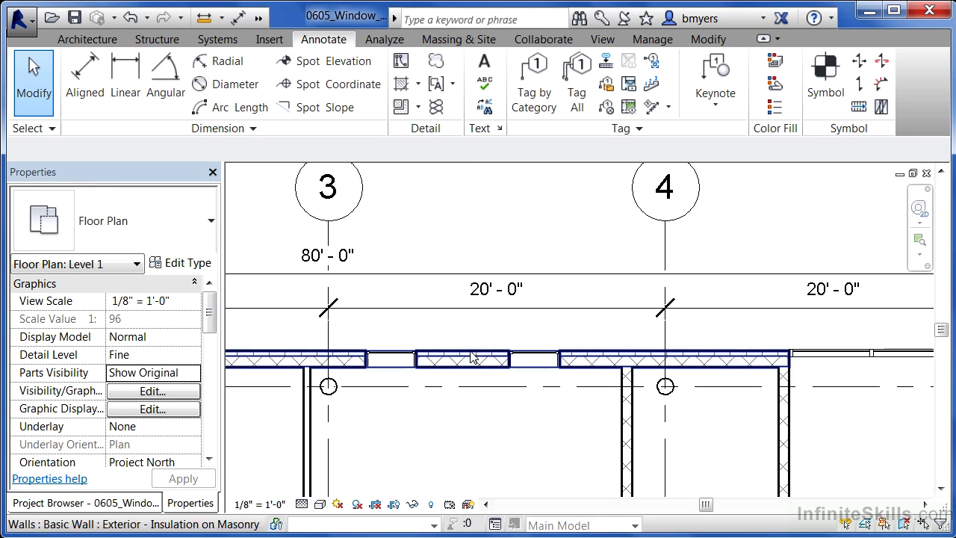
- Dimension the room's left wall, both windows and right wall: 4' - 9 9/16", 8' - 6 1/16", 5' - 2 3/16"
{"action": "left_click", "coordinate": [87, 74]}
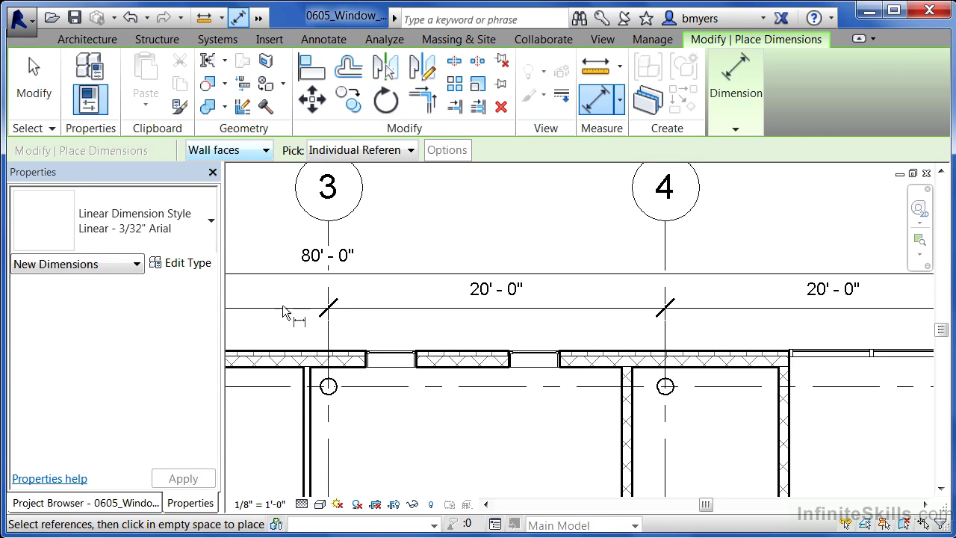
{"action": "left_click", "coordinate": [312, 412]}
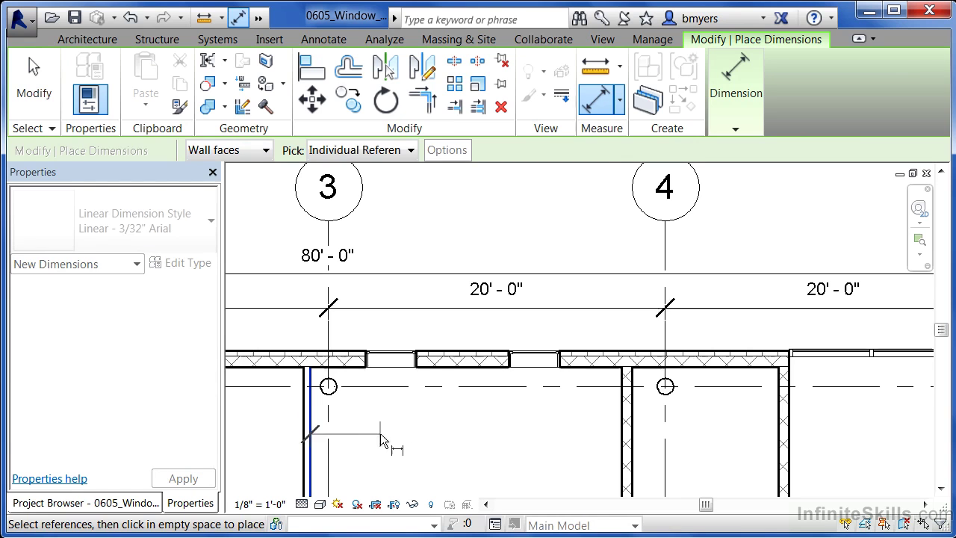
{"action": "left_click", "coordinate": [391, 373]}
{"action": "left_click", "coordinate": [537, 368]}
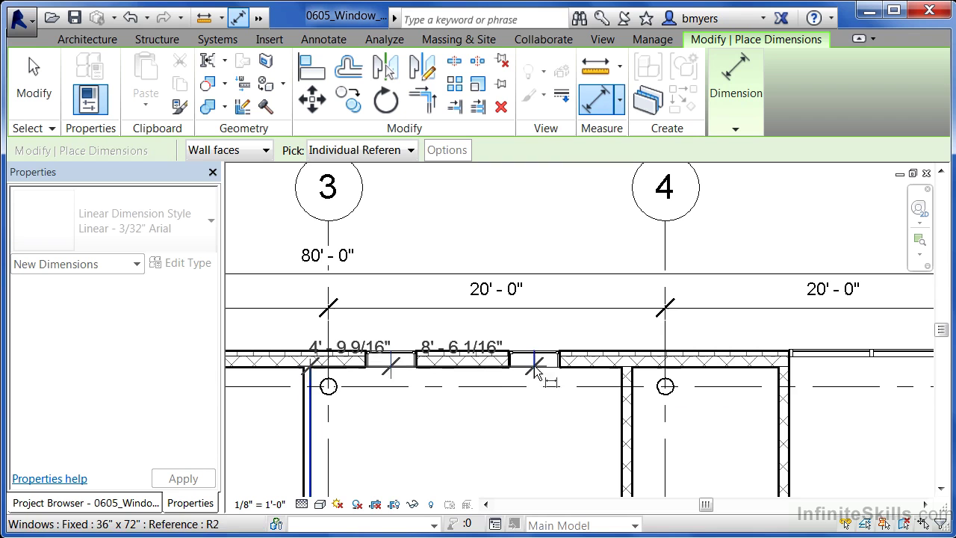
{"action": "left_click", "coordinate": [620, 422]}
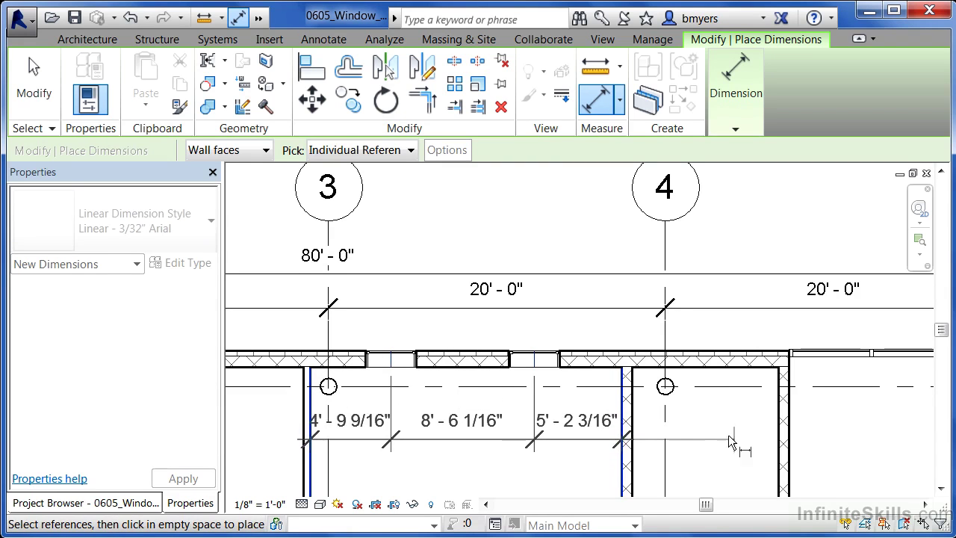
{"action": "left_click", "coordinate": [702, 434]}
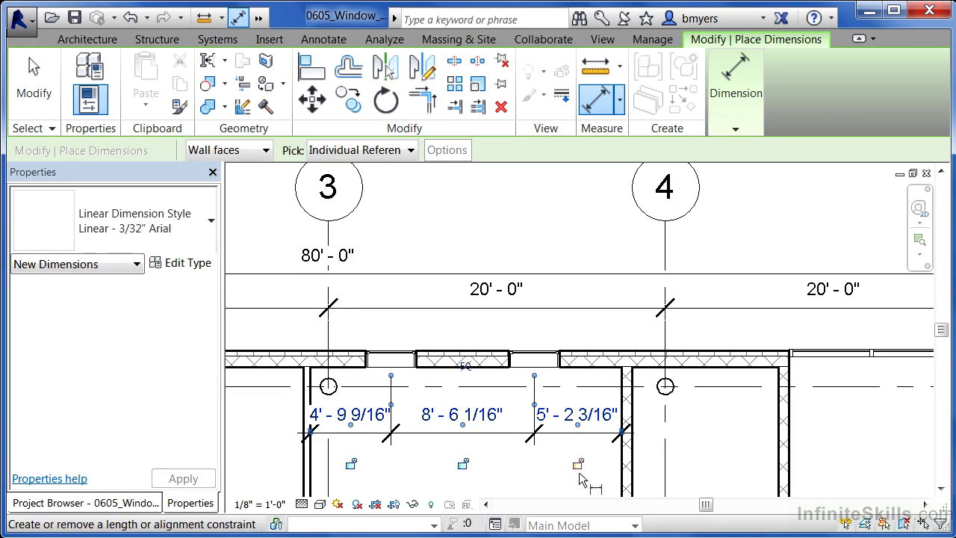
- Toggle EQ on the room's dimension string to space both windows evenly, then zoom out
{"action": "left_click", "coordinate": [463, 369]}
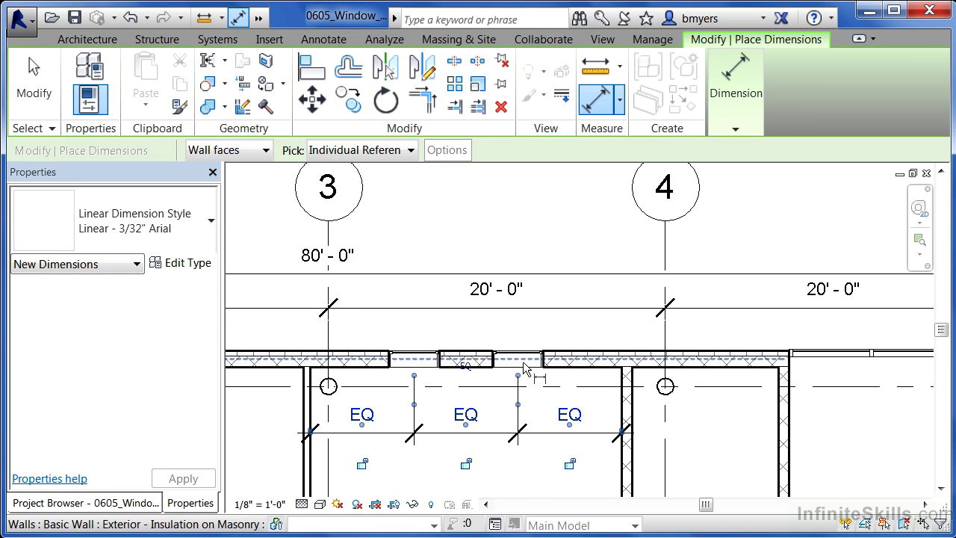
{"action": "scroll", "coordinate": [558, 280], "scroll_direction": "down", "scroll_amount": 1}
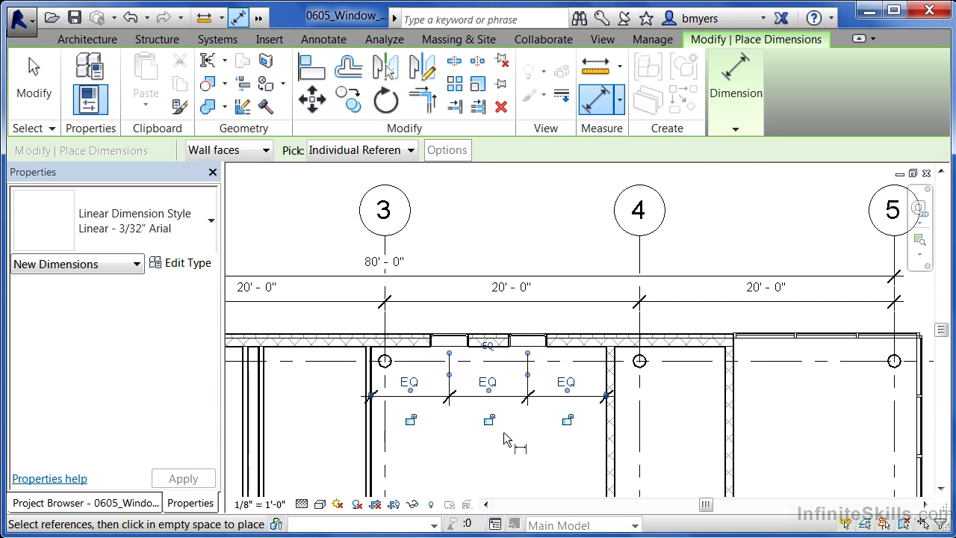
{"action": "left_click", "coordinate": [326, 44]}
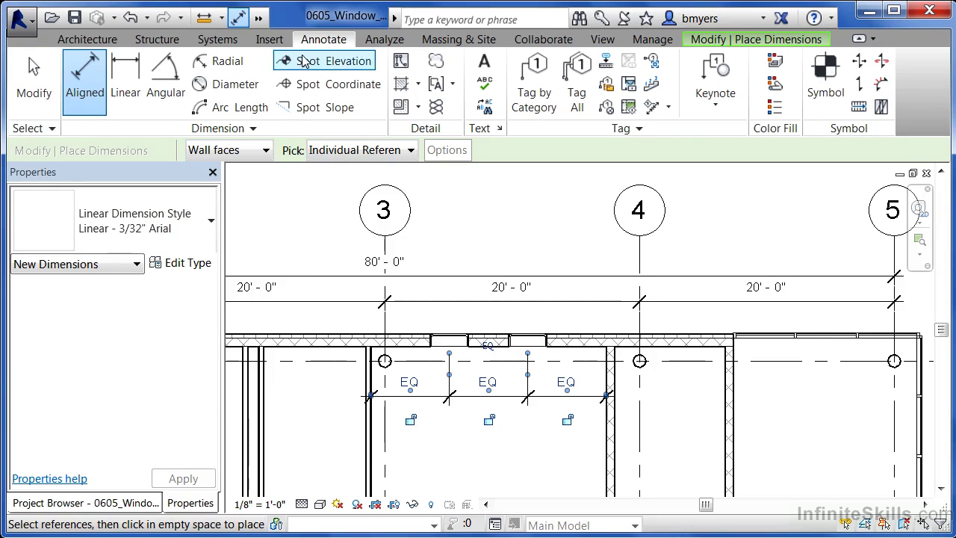